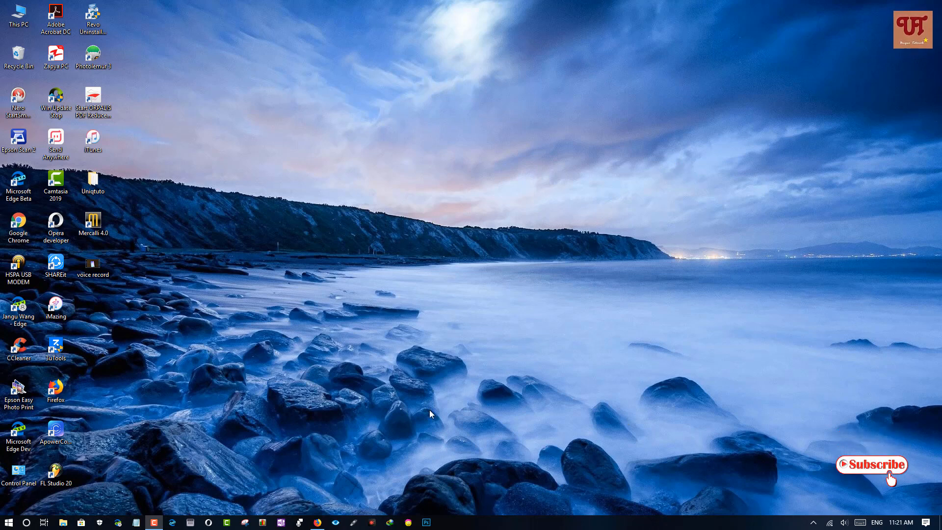
Step: Open the proDAD website in Firefox and browse the Video Stabilization for Professionals products
{"action": "left_click", "coordinate": [318, 523]}
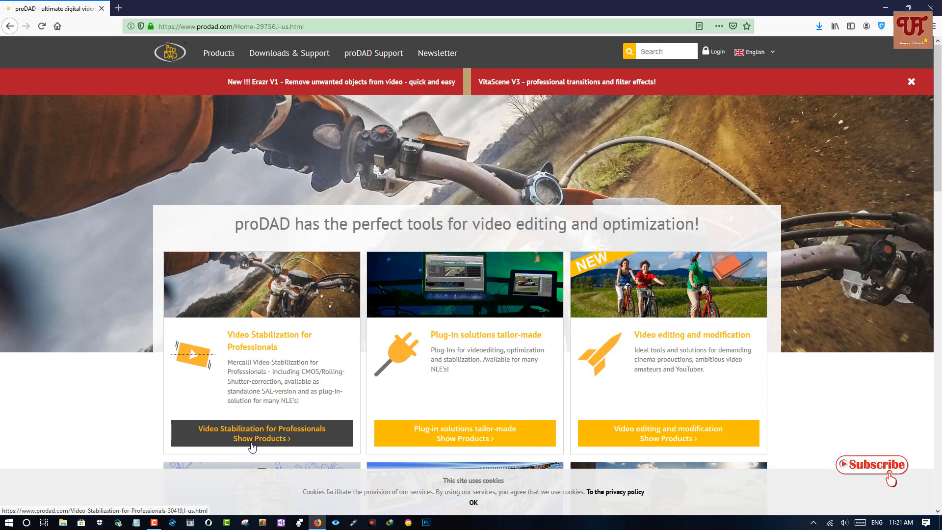
{"action": "left_click", "coordinate": [251, 446]}
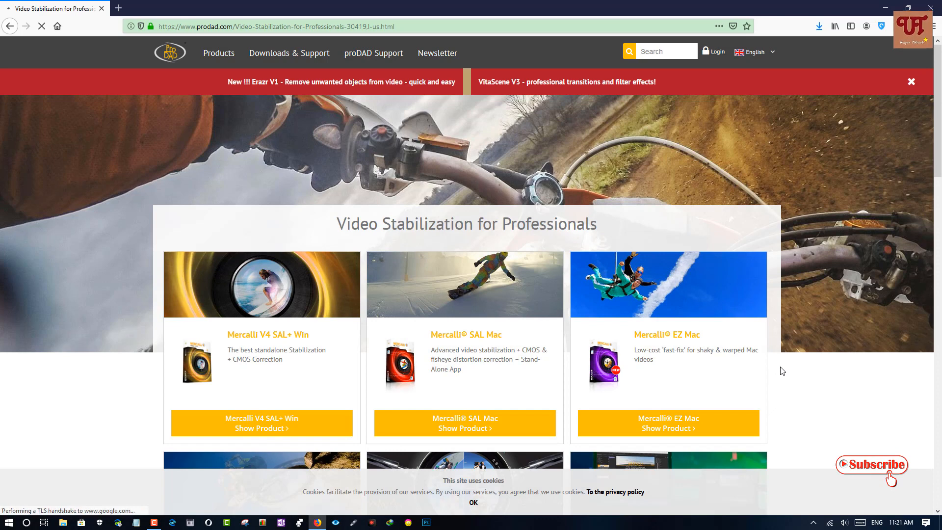
{"action": "scroll", "coordinate": [782, 371], "scroll_direction": "down", "scroll_amount": 3}
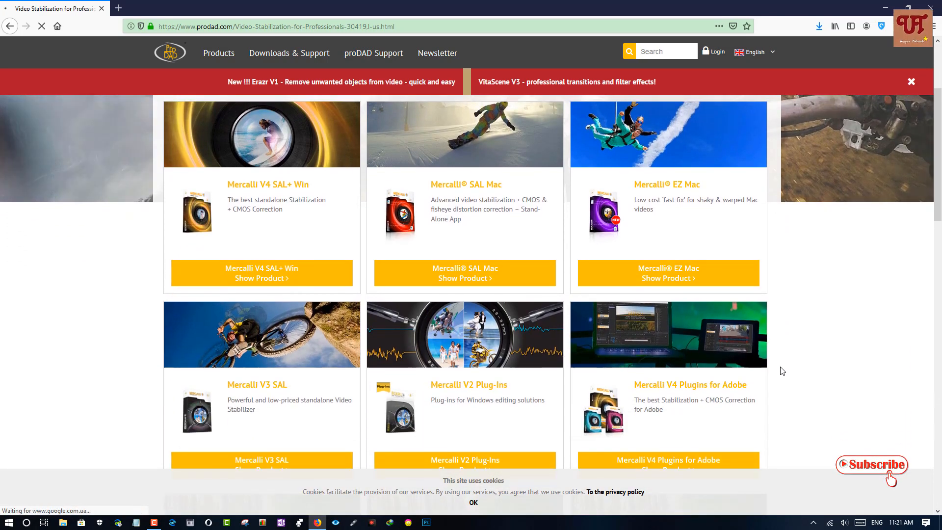
{"action": "scroll", "coordinate": [782, 371], "scroll_direction": "down", "scroll_amount": 1}
{"action": "scroll", "coordinate": [779, 366], "scroll_direction": "up", "scroll_amount": 2}
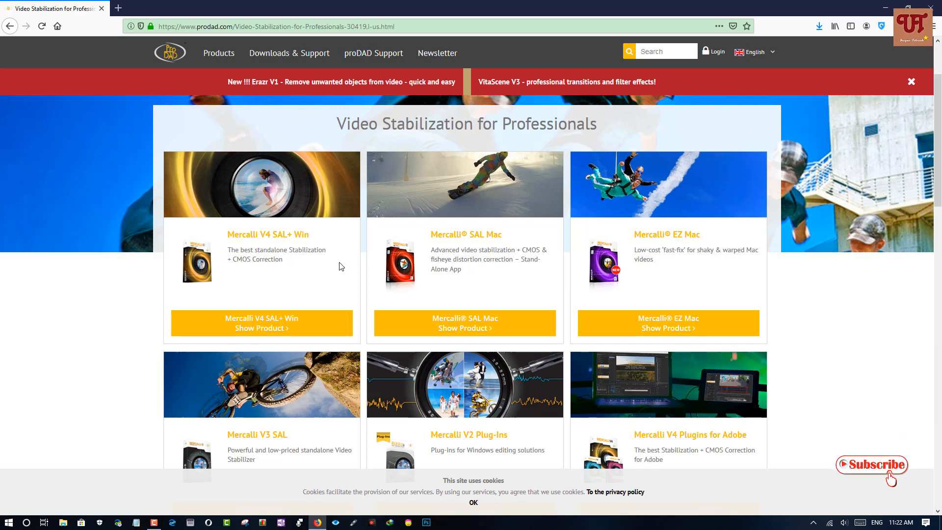
Step: View the Mercalli V4 SAL+ Win product page down to its free trial option, and minimize the browser
{"action": "left_click", "coordinate": [270, 330]}
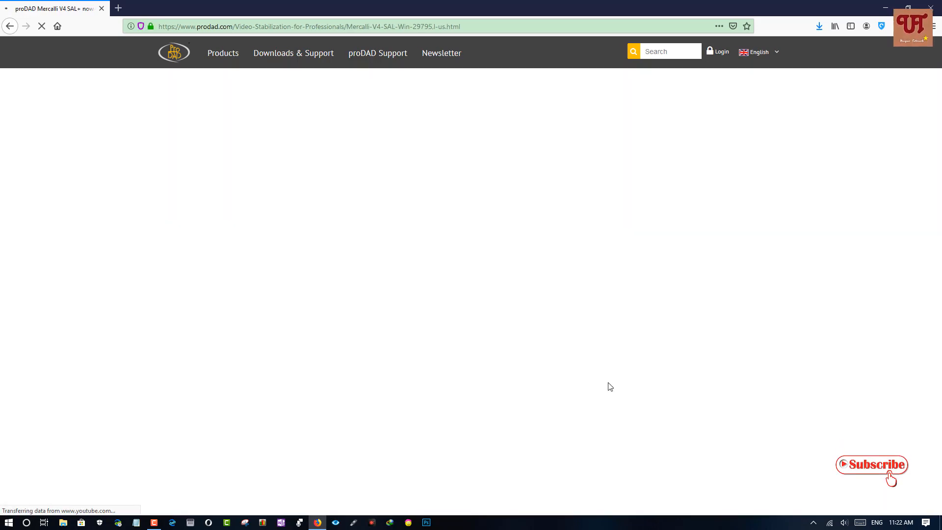
{"action": "scroll", "coordinate": [651, 420], "scroll_direction": "down", "scroll_amount": 8}
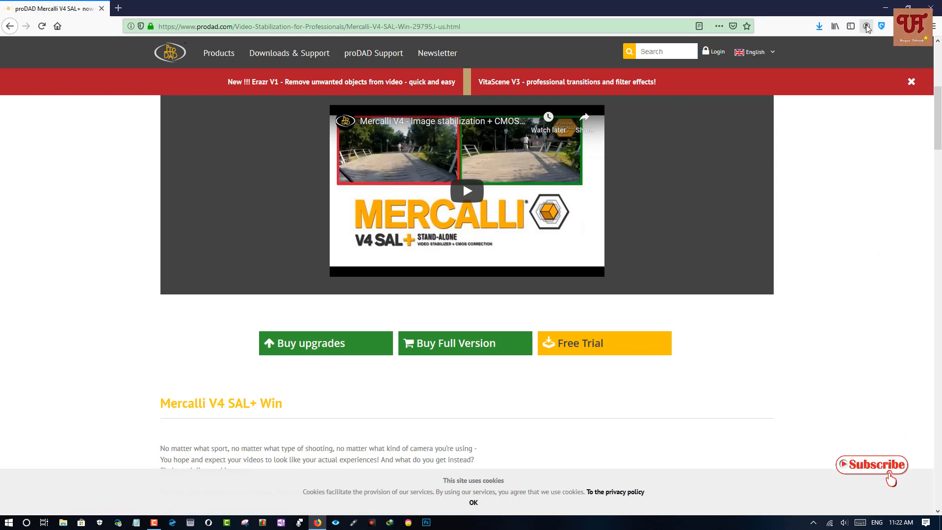
{"action": "left_click", "coordinate": [885, 9]}
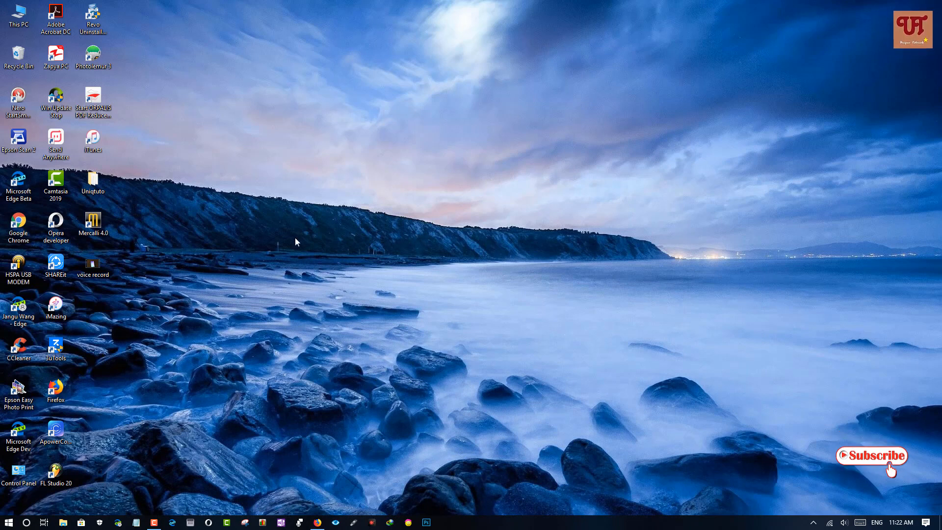
Step: Launch Mercalli 4.0, dismiss the video tutorial window and move the program window clear of the desktop icons
{"action": "double_click", "coordinate": [93, 225]}
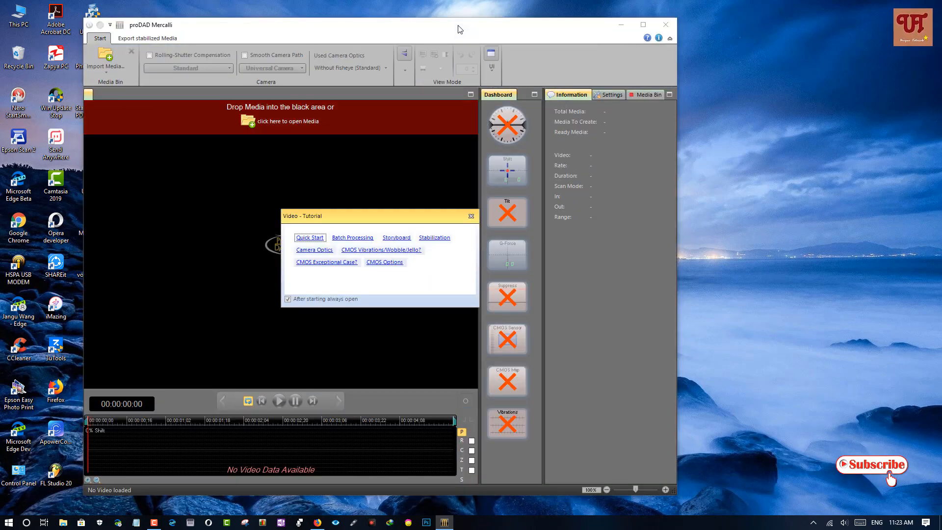
{"action": "left_click_drag", "start_coordinate": [461, 30], "coordinate": [526, 29]}
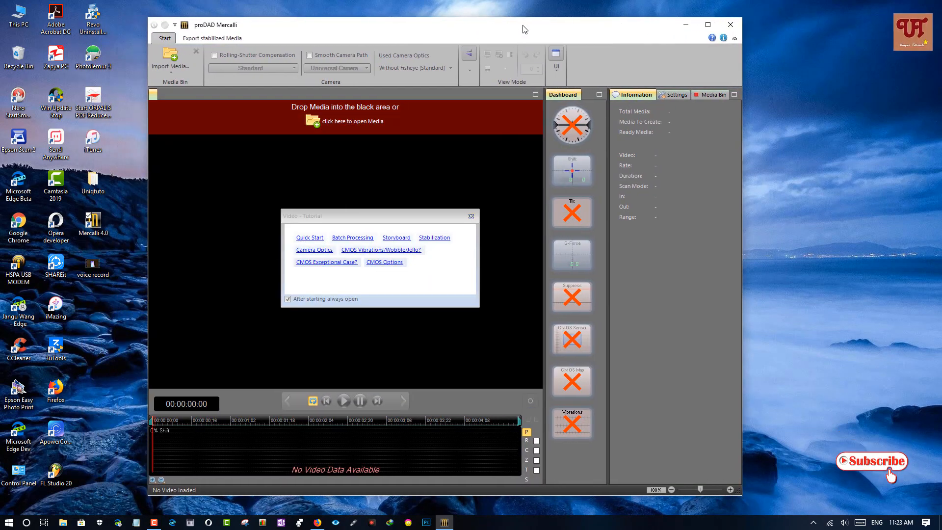
{"action": "left_click", "coordinate": [474, 217]}
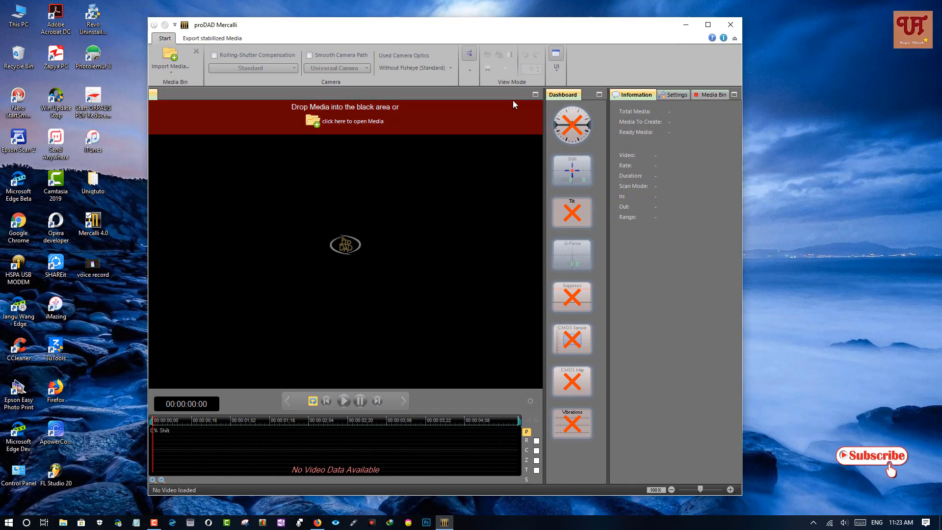
{"action": "left_click_drag", "start_coordinate": [501, 24], "coordinate": [540, 20]}
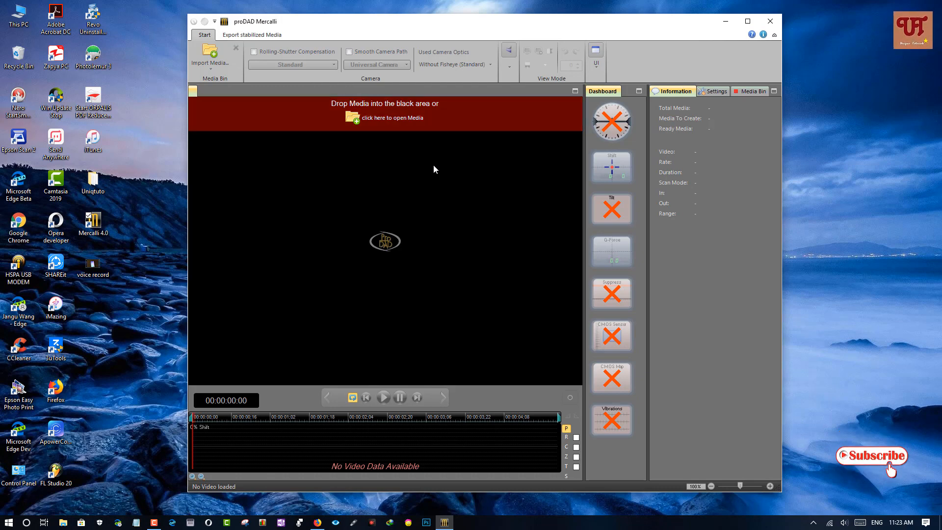
Step: Load the voice record video from the desktop into Mercalli and analyze it for stabilization
{"action": "left_click", "coordinate": [99, 273]}
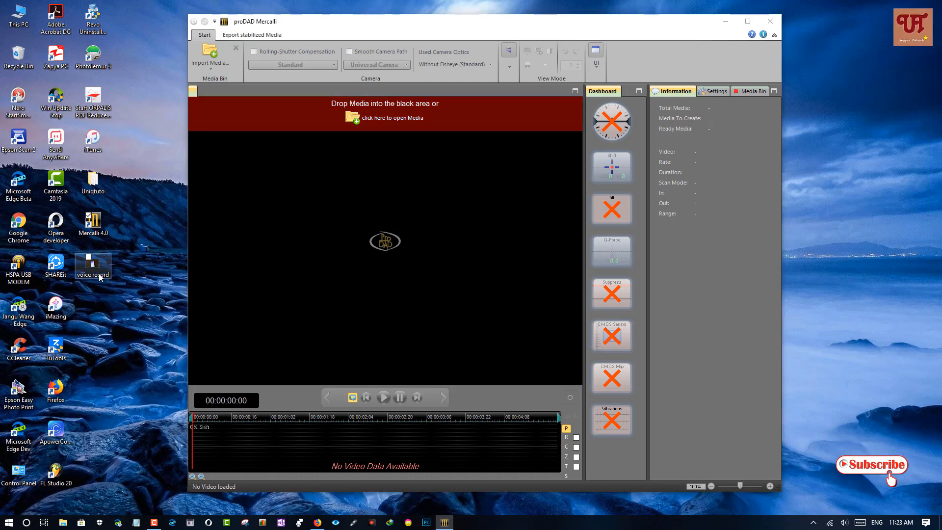
{"action": "left_click_drag", "start_coordinate": [98, 273], "coordinate": [373, 260]}
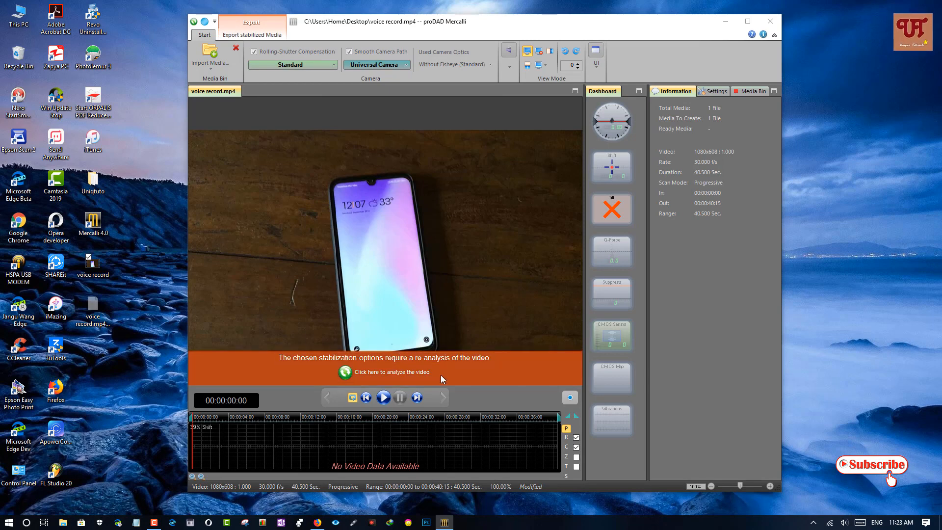
{"action": "left_click", "coordinate": [378, 373]}
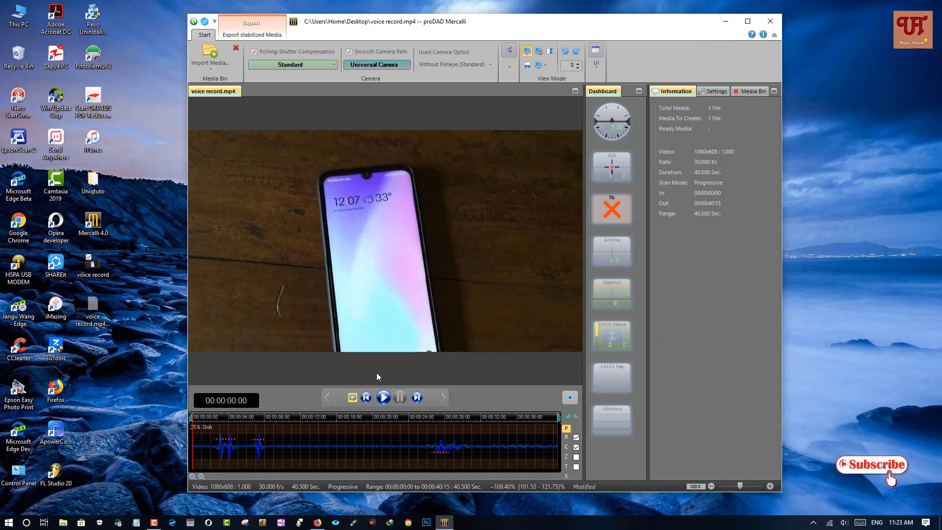
Step: Maximize Mercalli, play the clip in Horizontal Compare to check the stabilization, and return to View Result
{"action": "left_click", "coordinate": [744, 20]}
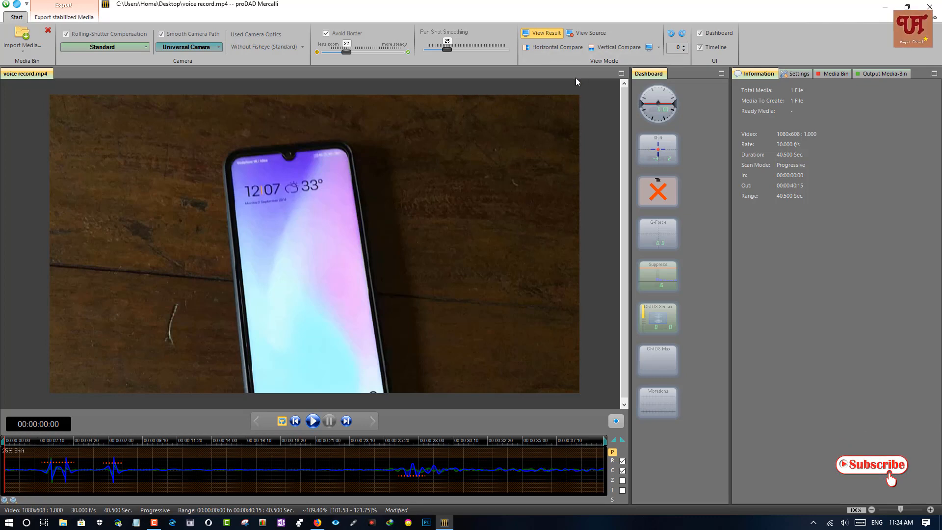
{"action": "left_click", "coordinate": [558, 48]}
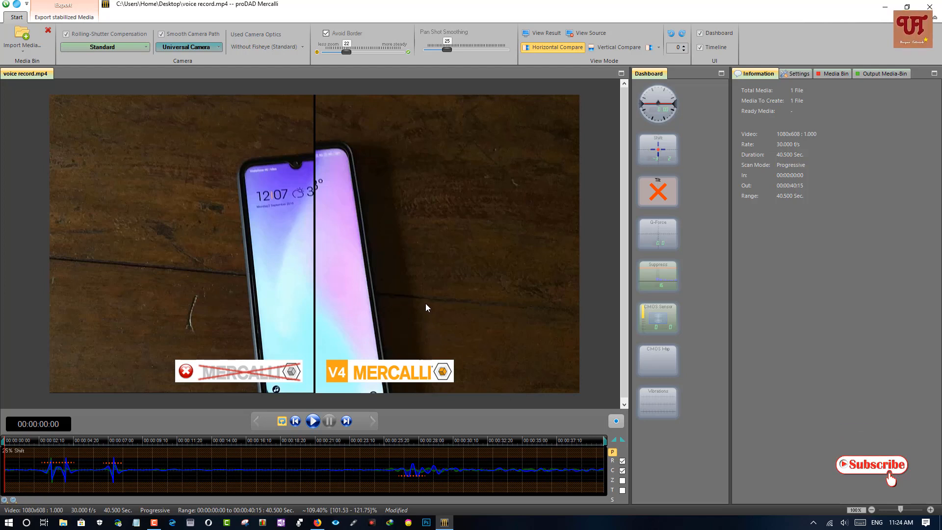
{"action": "left_click", "coordinate": [318, 428]}
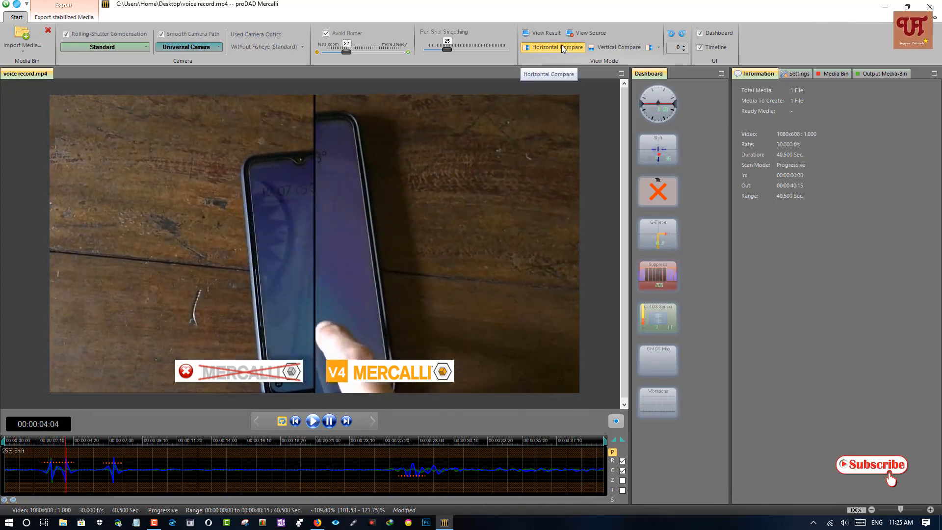
{"action": "left_click", "coordinate": [548, 34]}
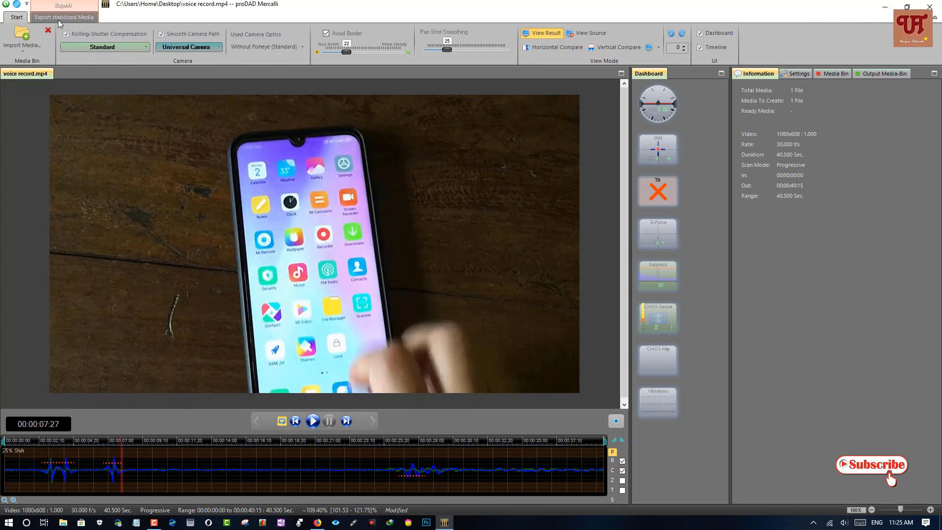
Step: Export the stabilized video to the Documents folder at High (larger file size) quality, overwriting the existing voice record.mp4
{"action": "left_click", "coordinate": [58, 20]}
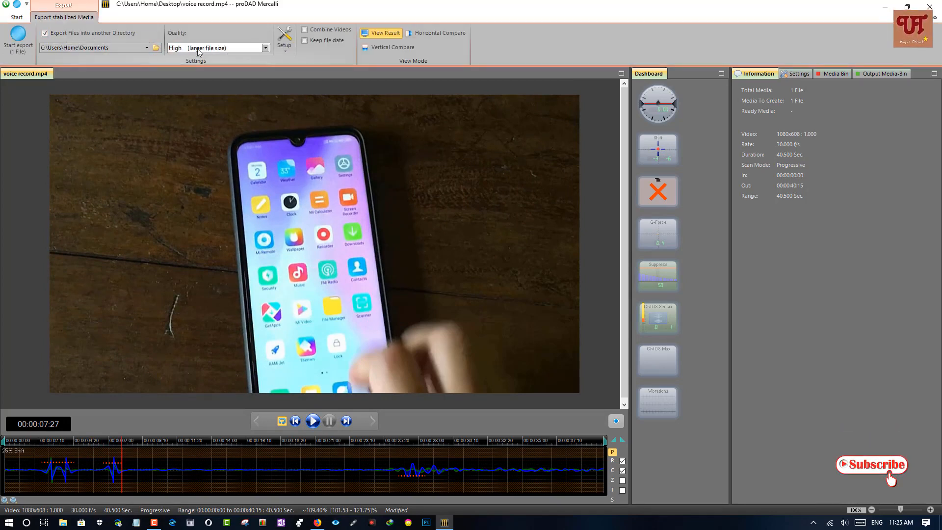
{"action": "left_click", "coordinate": [265, 48]}
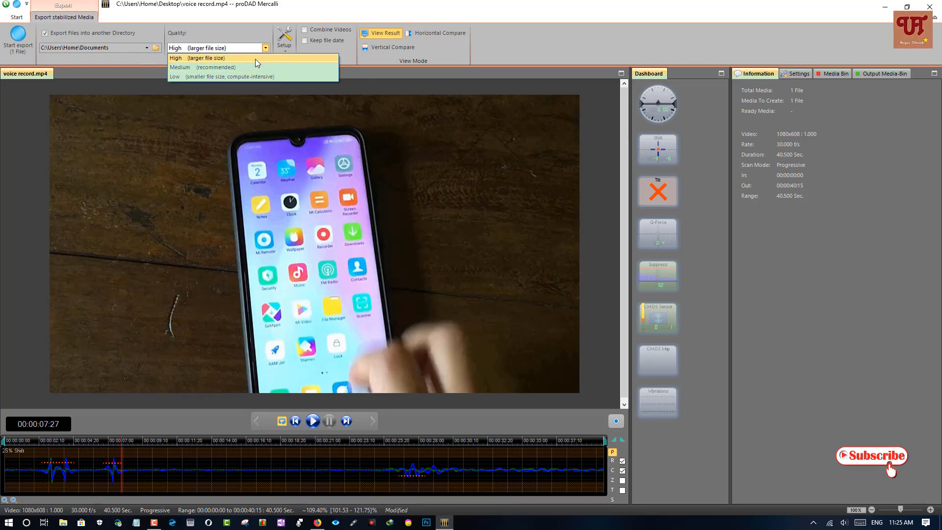
{"action": "left_click", "coordinate": [256, 59]}
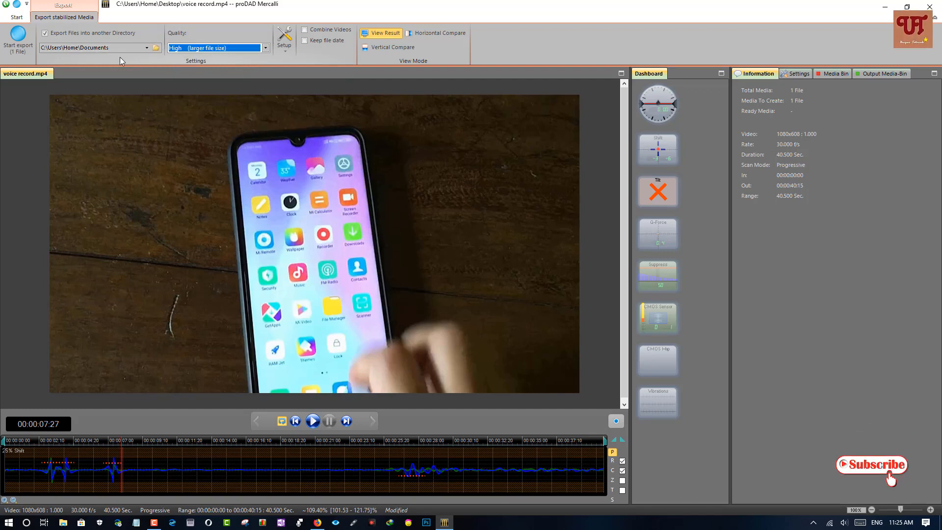
{"action": "left_click", "coordinate": [18, 37]}
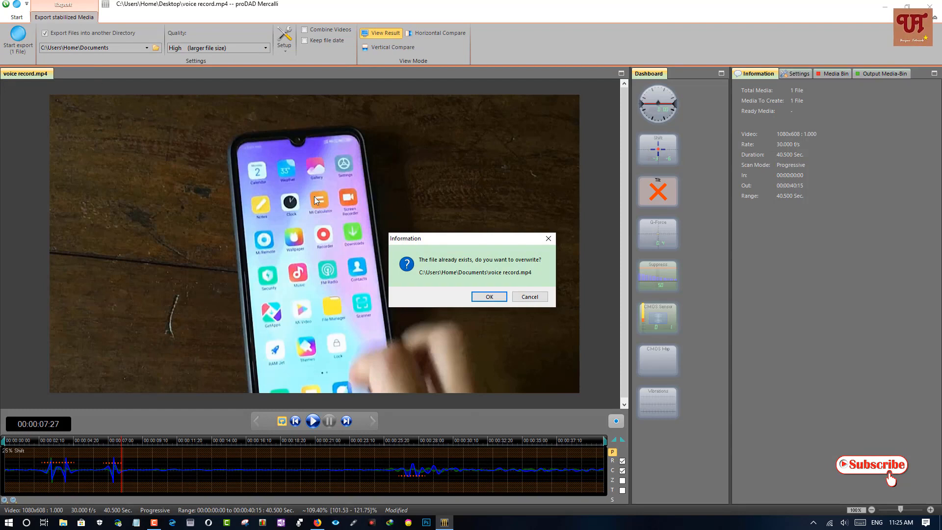
{"action": "left_click", "coordinate": [484, 298]}
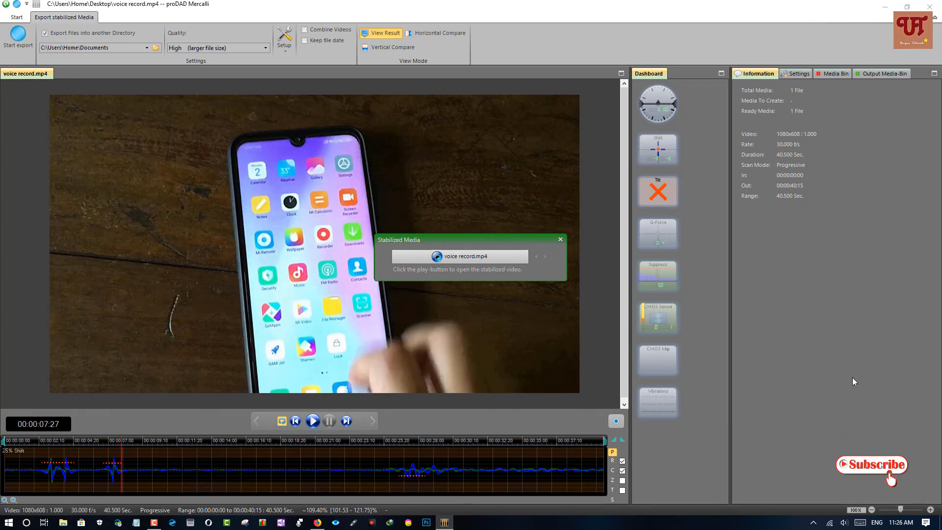
Step: Play and pause the exported stabilized video, reduce the player to a window and minimize Mercalli to reach the desktop
{"action": "left_click", "coordinate": [470, 257]}
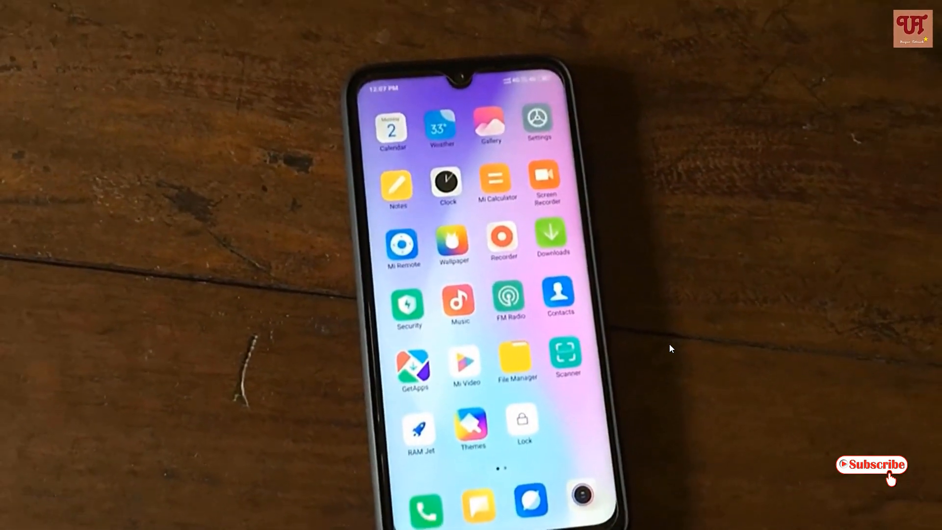
{"action": "mouse_move", "coordinate": [556, 298]}
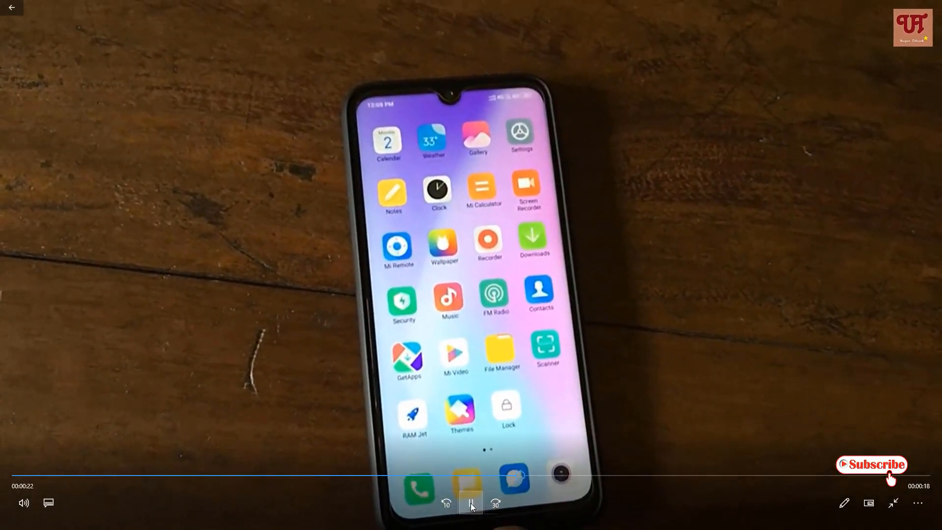
{"action": "left_click", "coordinate": [470, 502]}
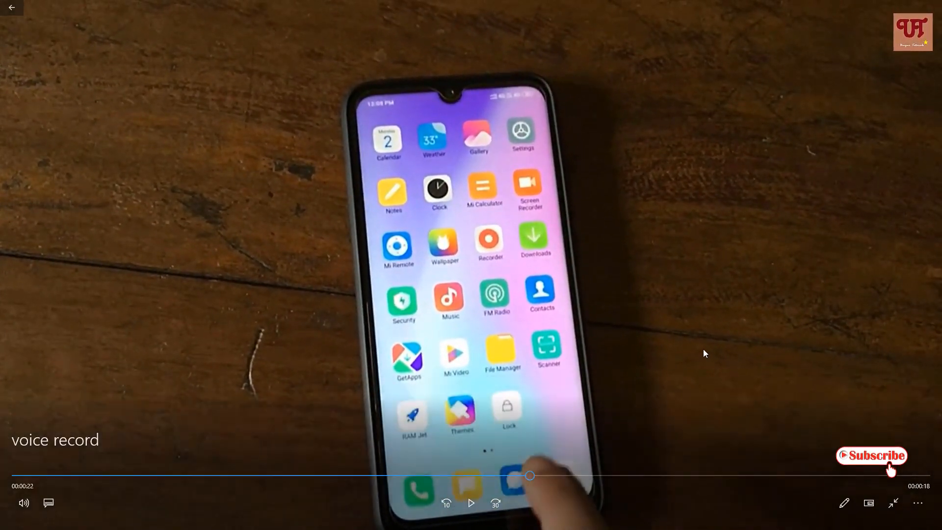
{"action": "key", "text": "Escape"}
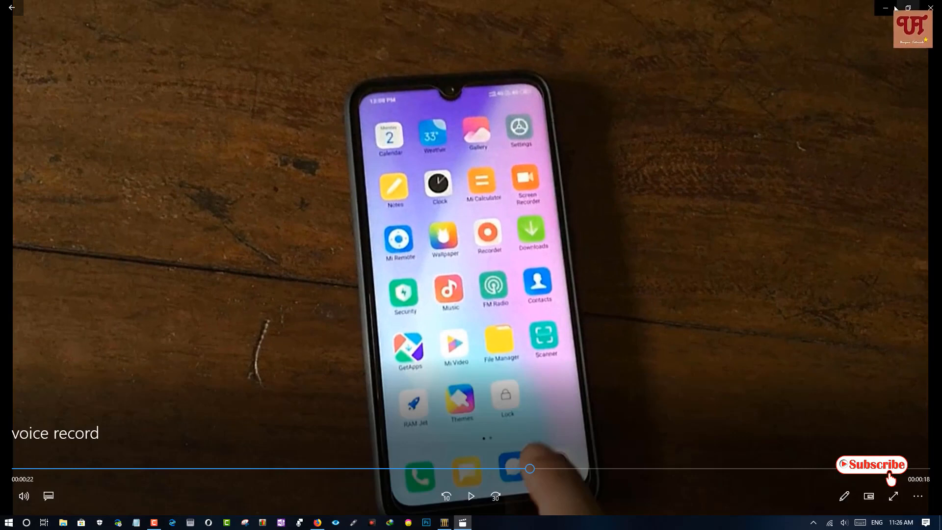
{"action": "double_click", "coordinate": [770, 17]}
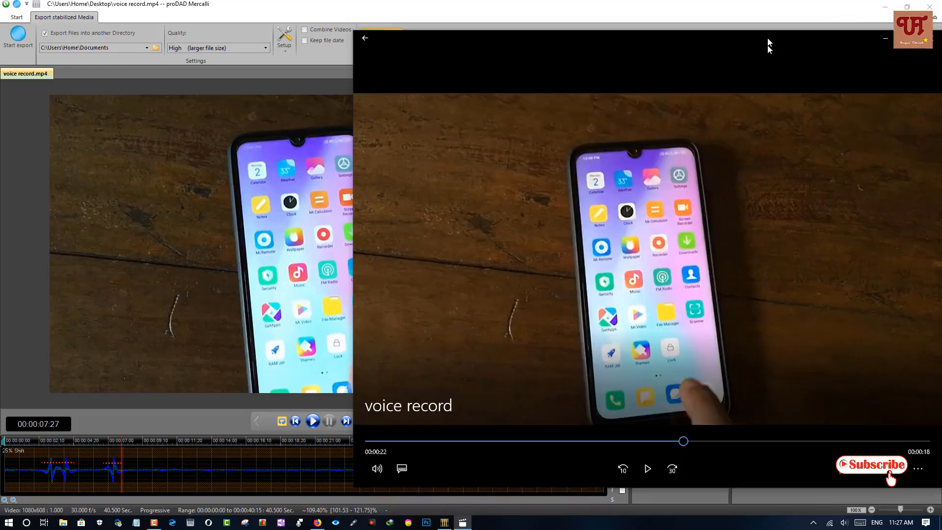
{"action": "left_click", "coordinate": [886, 7]}
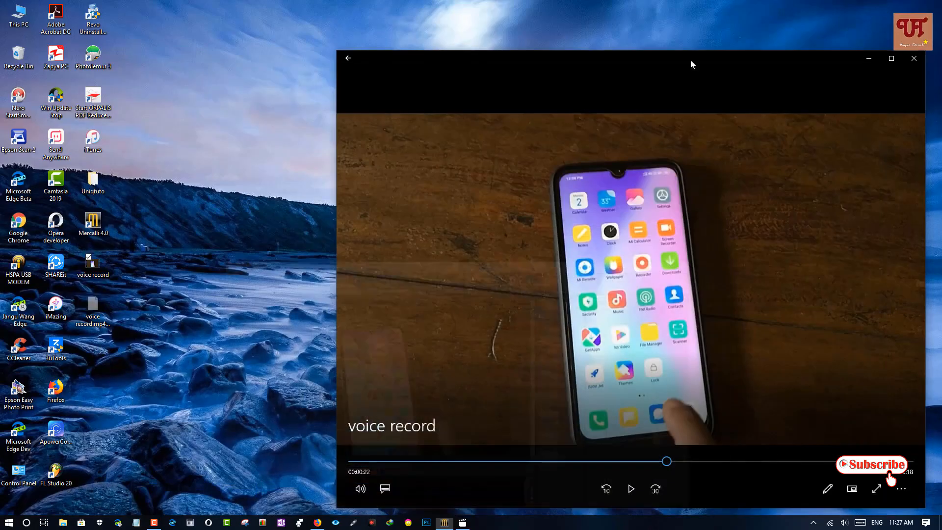
Step: Play the original voice record video from the desktop, with the player and Mercalli snapped side by side
{"action": "double_click", "coordinate": [102, 275]}
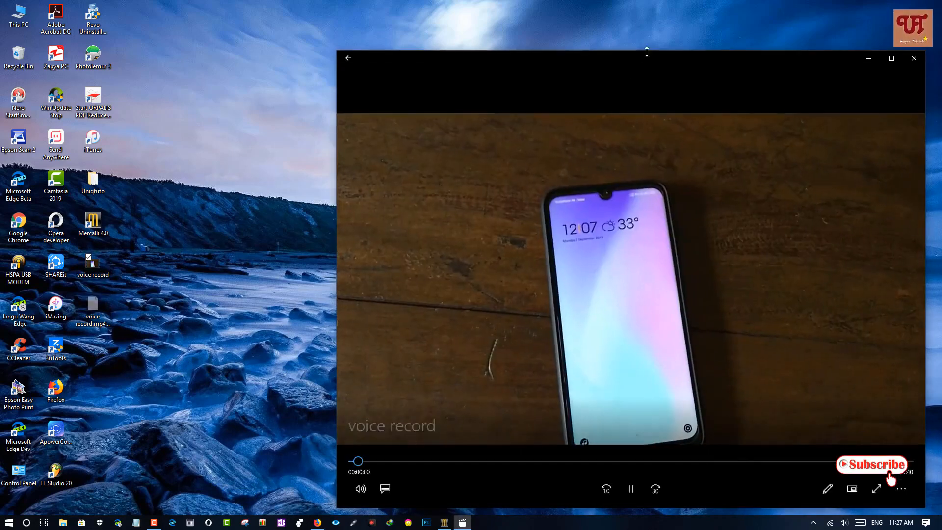
{"action": "left_click_drag", "start_coordinate": [647, 52], "coordinate": [544, 67]}
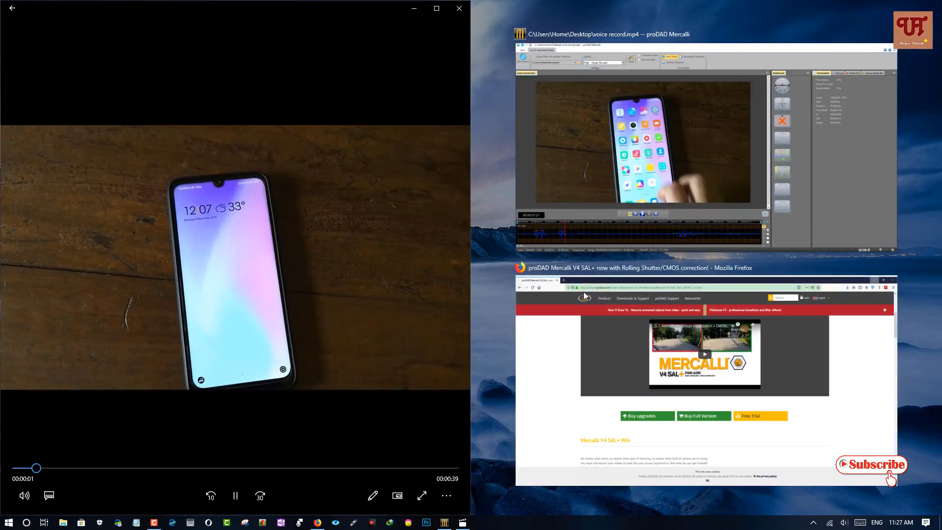
{"action": "left_click", "coordinate": [681, 150]}
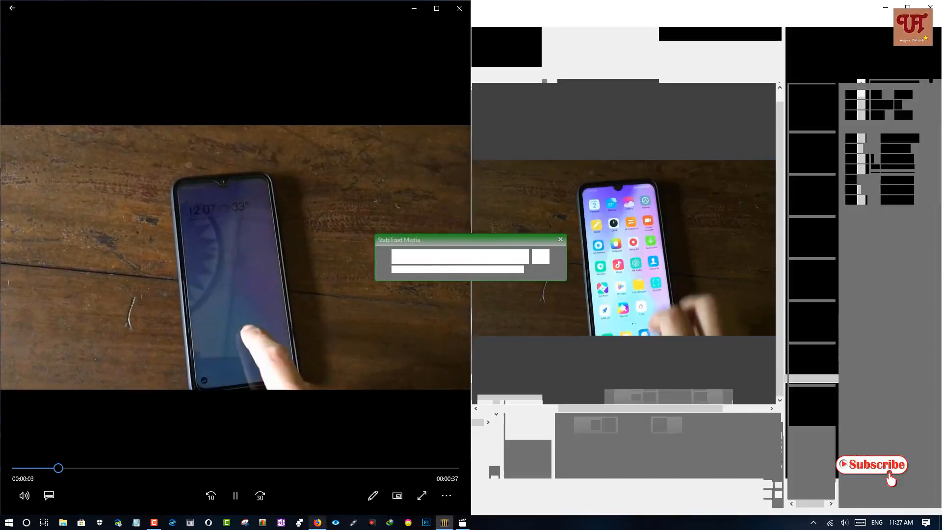
{"action": "mouse_move", "coordinate": [467, 524]}
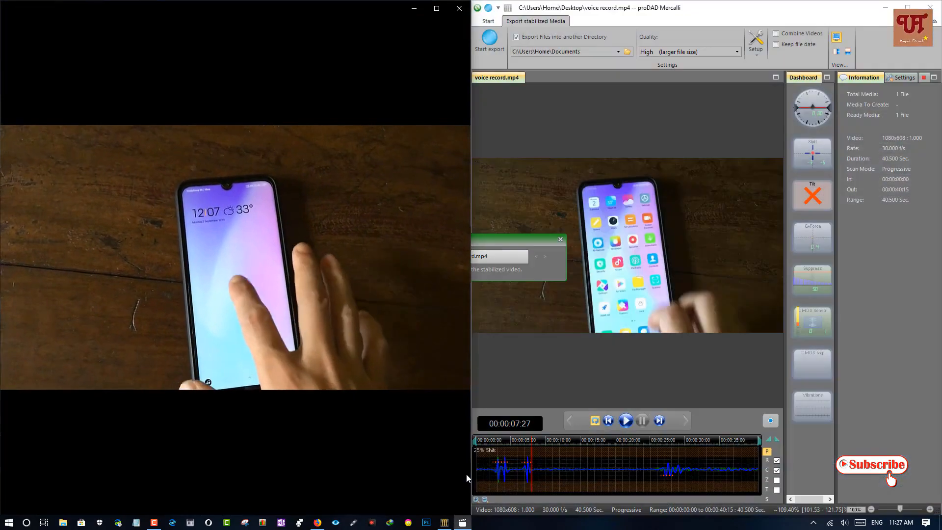
{"action": "left_click", "coordinate": [466, 474]}
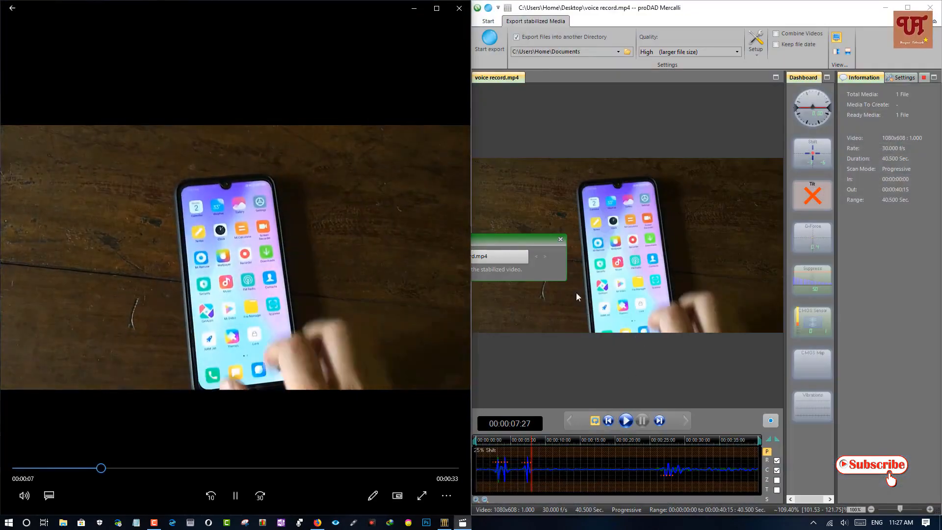
Step: Play the exported stabilized voice record.mp4, move the player away from Mercalli and minimize Mercalli to reach the desktop
{"action": "left_click", "coordinate": [507, 257]}
{"action": "left_click", "coordinate": [506, 257]}
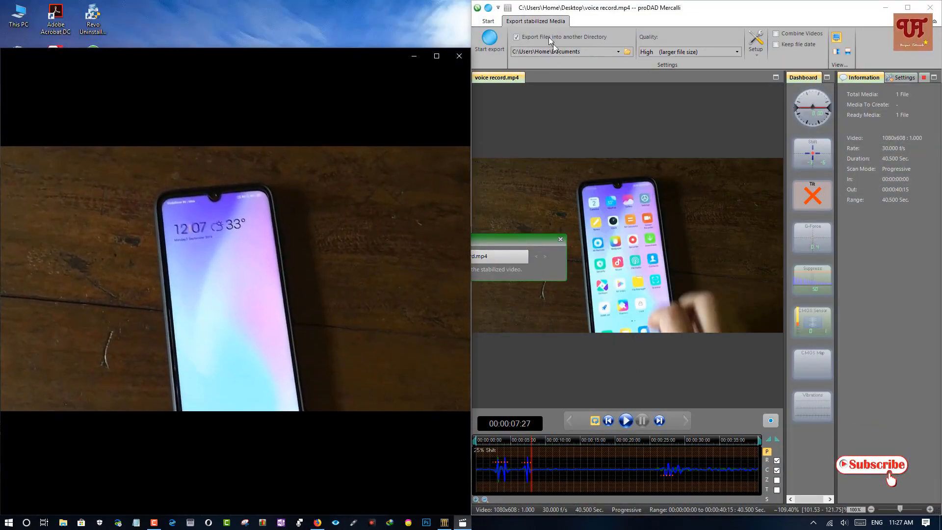
{"action": "left_click_drag", "start_coordinate": [317, 42], "coordinate": [732, 44]}
{"action": "left_click", "coordinate": [886, 8]}
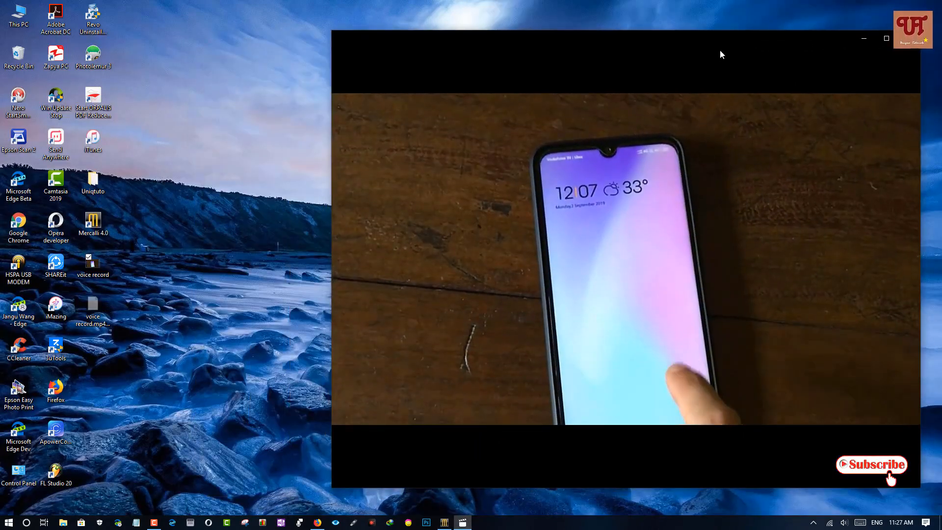
Step: Play the original voice record video from the desktop in Films & TV, skip ahead in it and close the player
{"action": "right_click", "coordinate": [92, 271]}
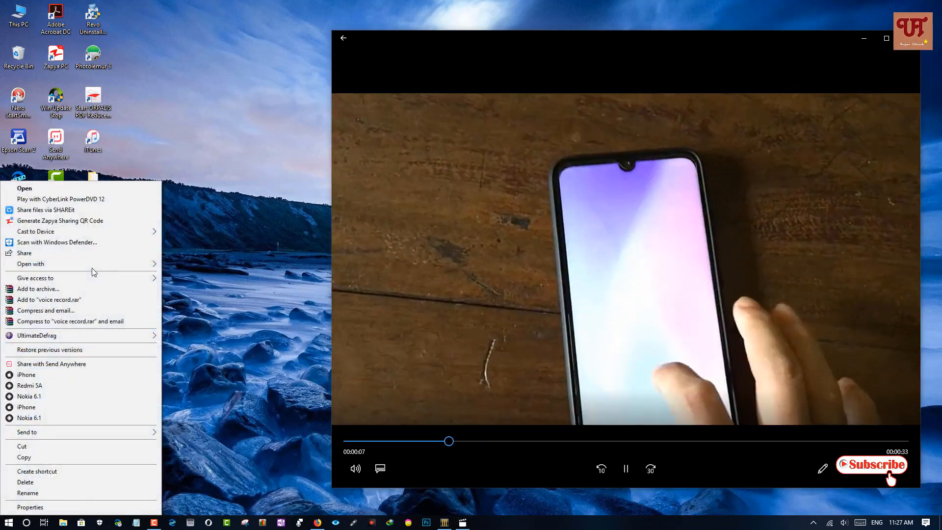
{"action": "mouse_move", "coordinate": [95, 266]}
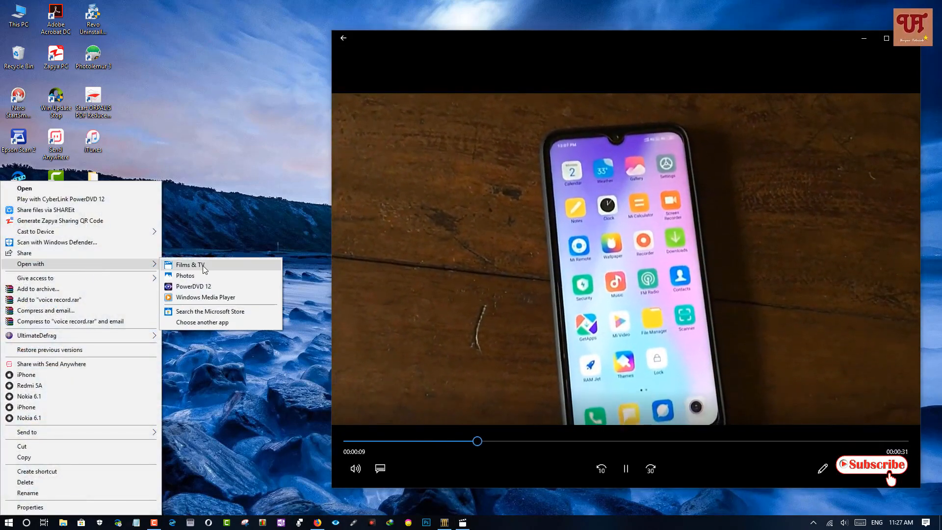
{"action": "left_click", "coordinate": [202, 265]}
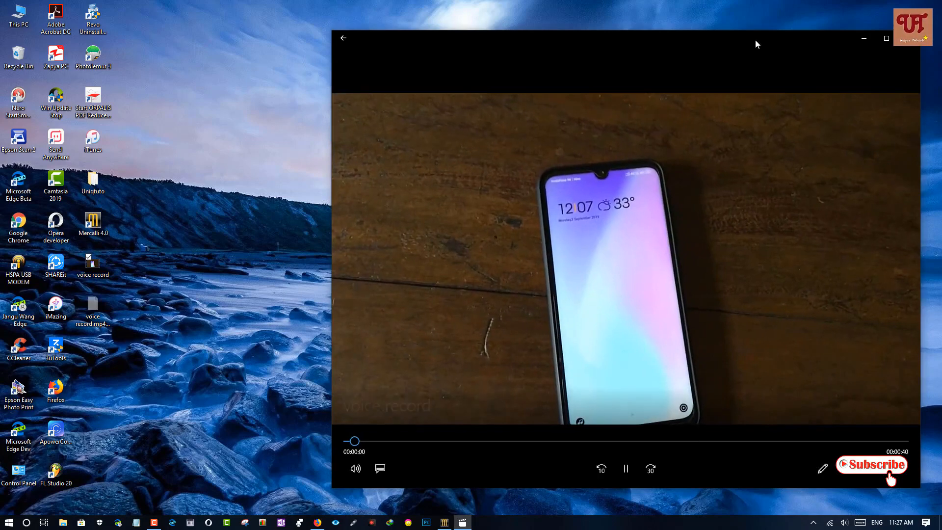
{"action": "left_click_drag", "start_coordinate": [756, 39], "coordinate": [617, 39]}
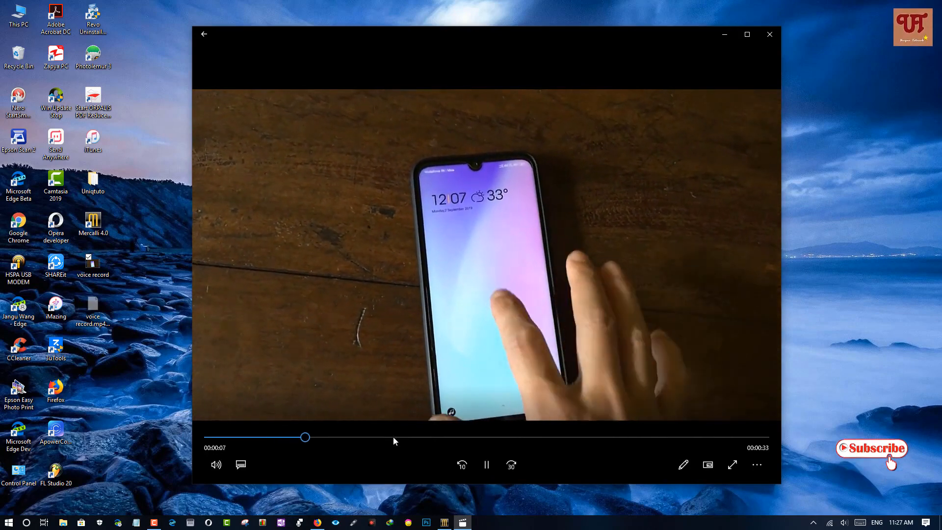
{"action": "left_click", "coordinate": [393, 437]}
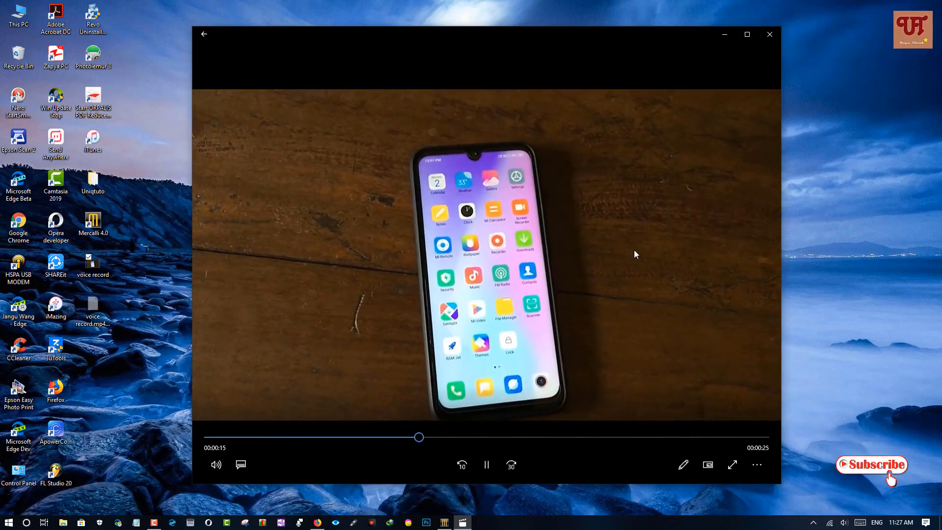
{"action": "left_click", "coordinate": [772, 34]}
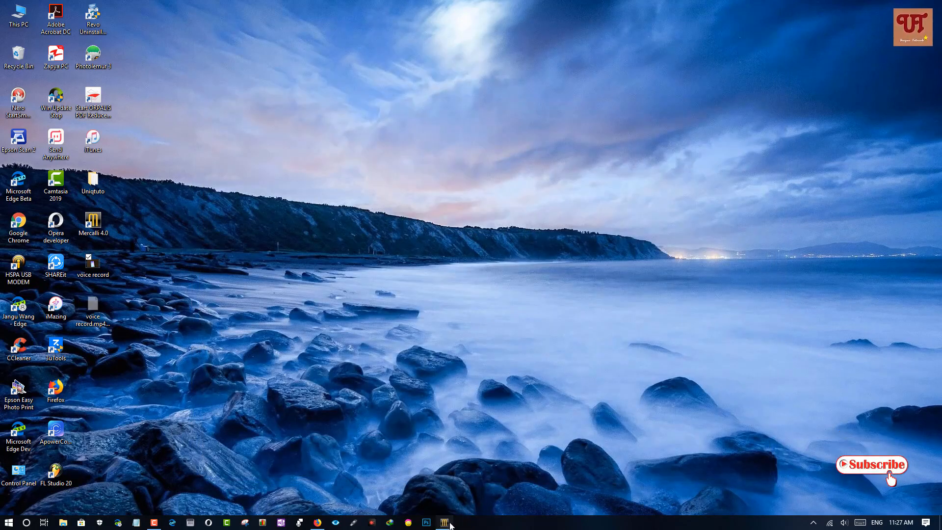
Step: Restore Mercalli, play the exported stabilized voice record.mp4, skip ahead to about 13 seconds and maximize the player
{"action": "left_click", "coordinate": [447, 523]}
{"action": "left_click", "coordinate": [475, 257]}
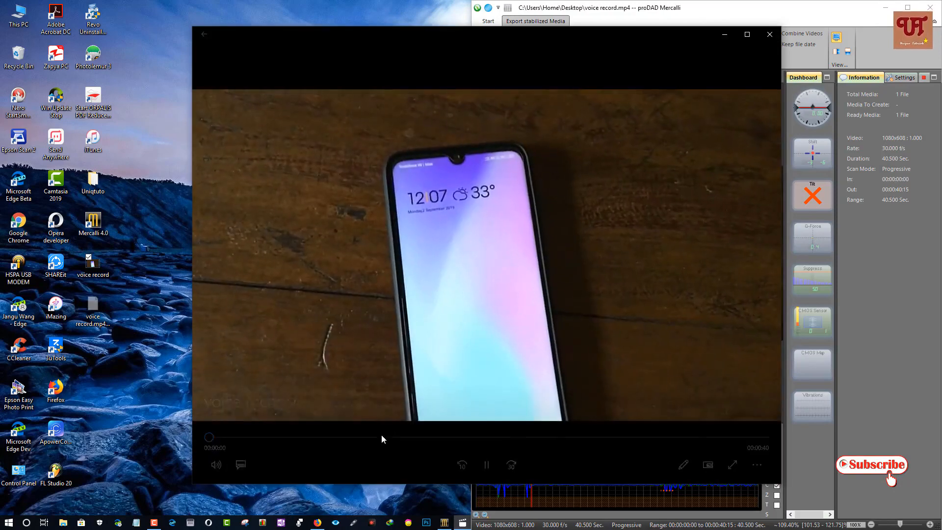
{"action": "left_click", "coordinate": [379, 435]}
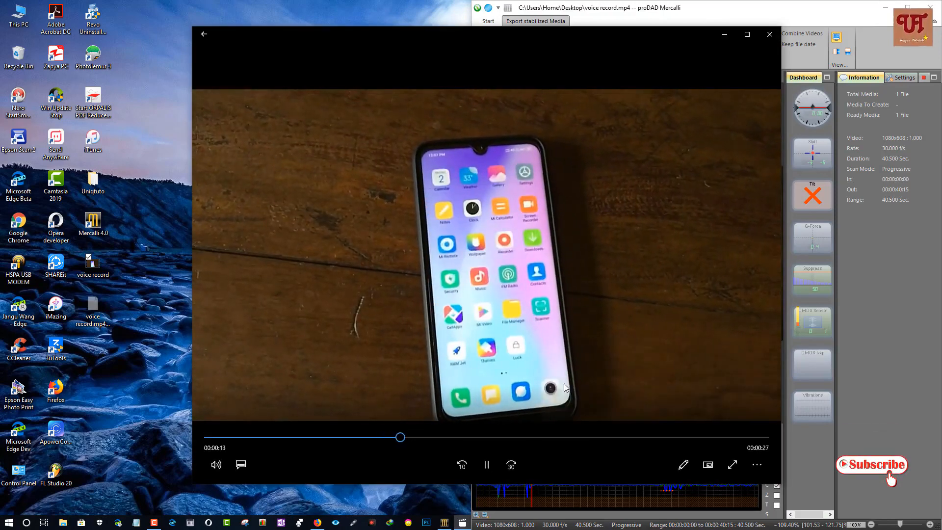
{"action": "left_click", "coordinate": [747, 34]}
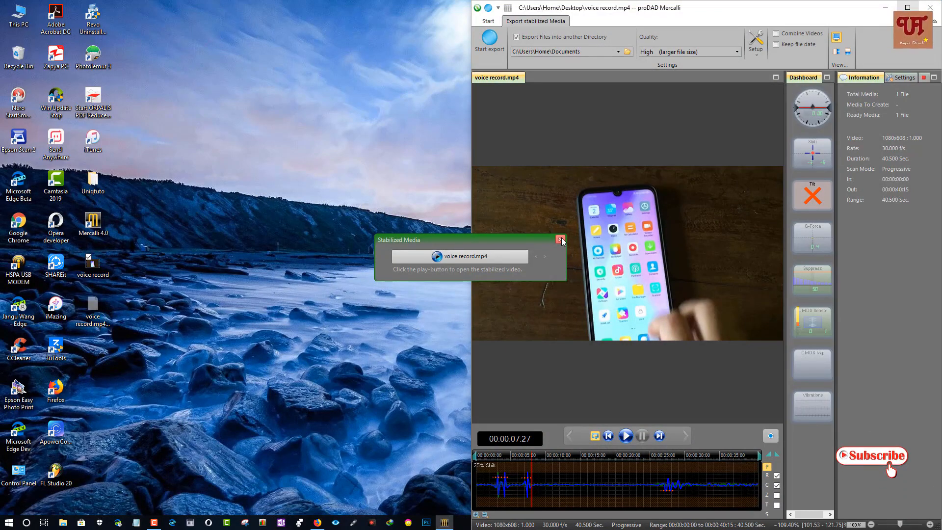
Step: Dismiss the Stabilized Media notice and maximize the Mercalli window
{"action": "left_click", "coordinate": [561, 240]}
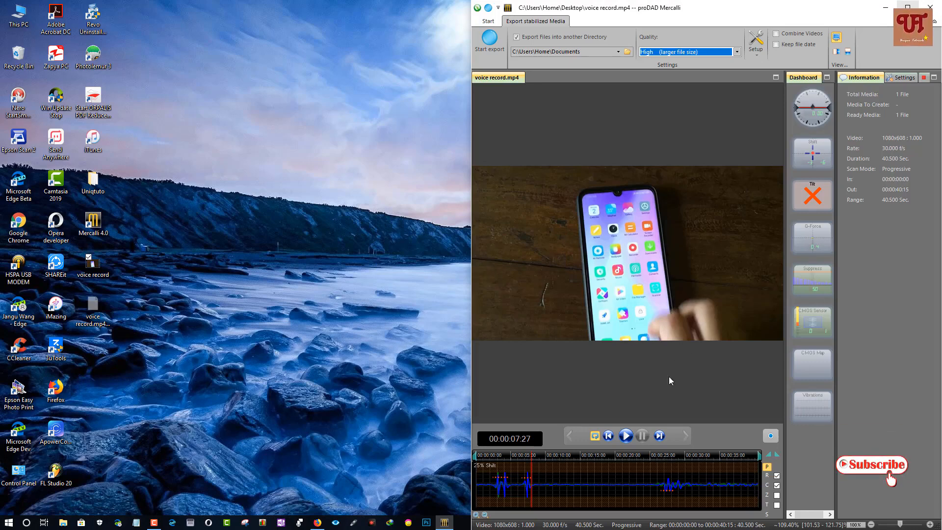
{"action": "left_click", "coordinate": [909, 8]}
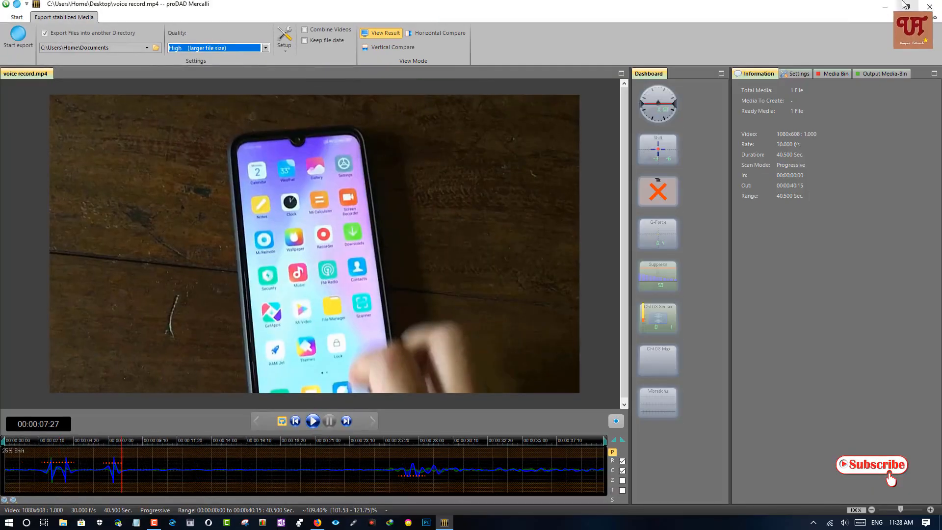